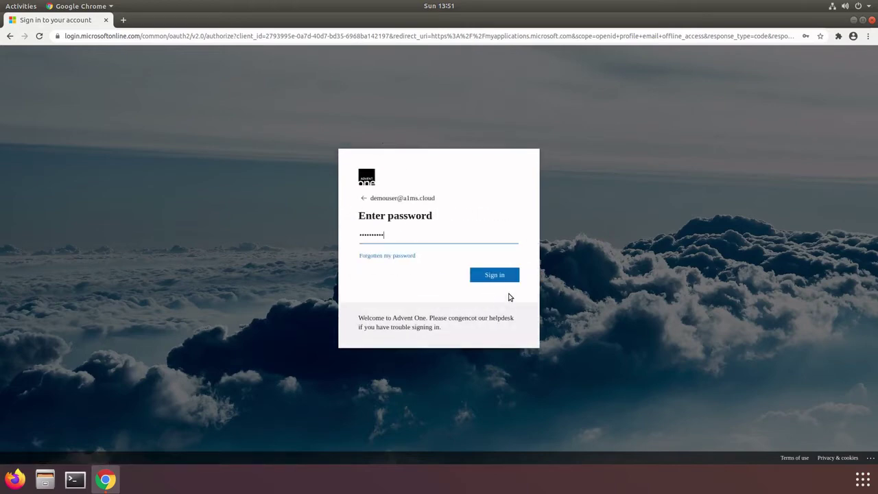
Complete the portal sign-in with two-factor authentication and log in to Demo Grafana through Single Sign On (SSO).
left_click(503, 277)
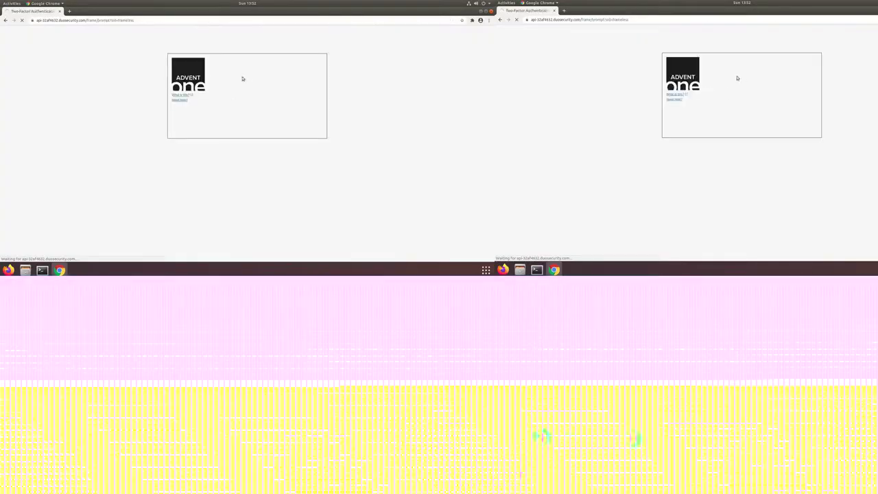
left_click(293, 68)
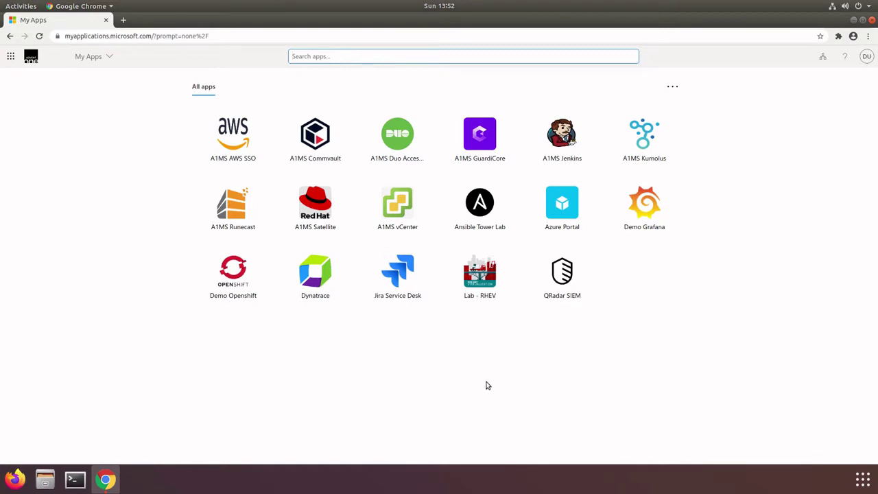
left_click(647, 206)
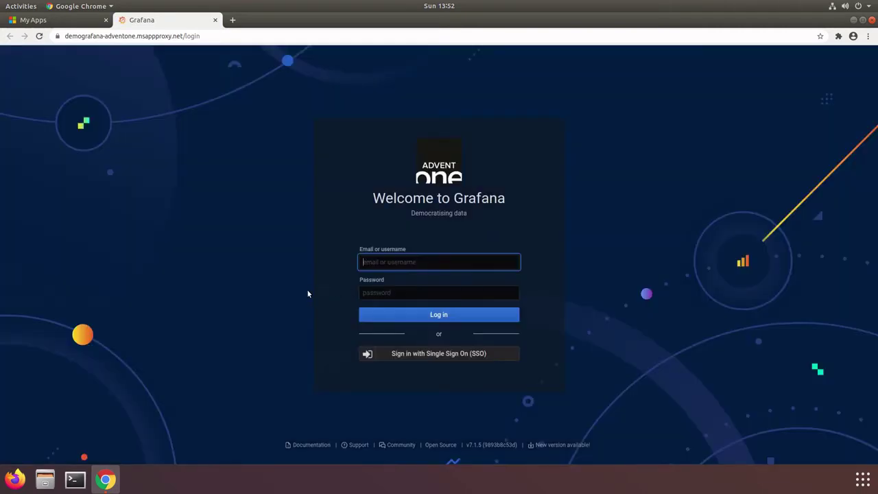
left_click(434, 355)
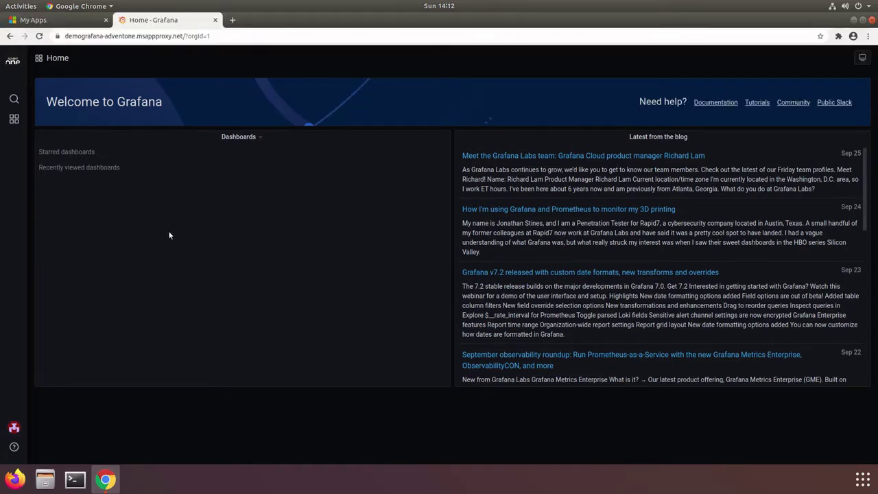
Open the Service Health Overview dashboard and drill down from the Production service warning to Service Health Detail.
left_click(47, 96)
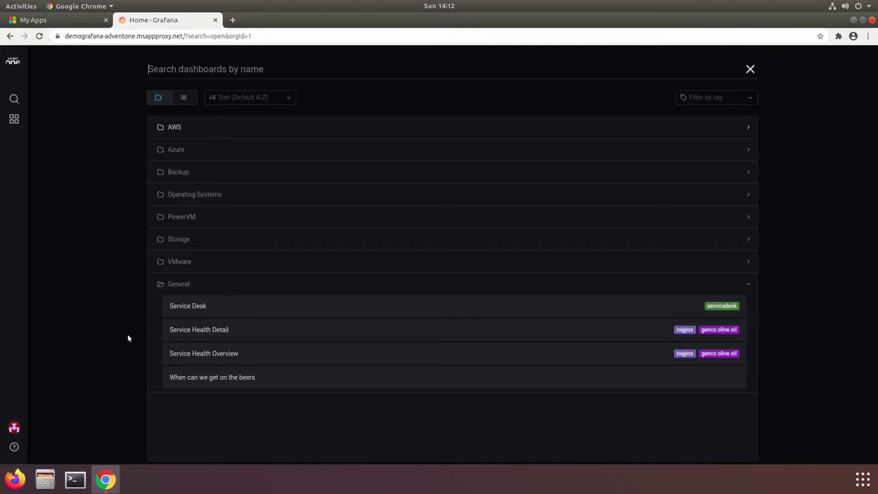
left_click(194, 355)
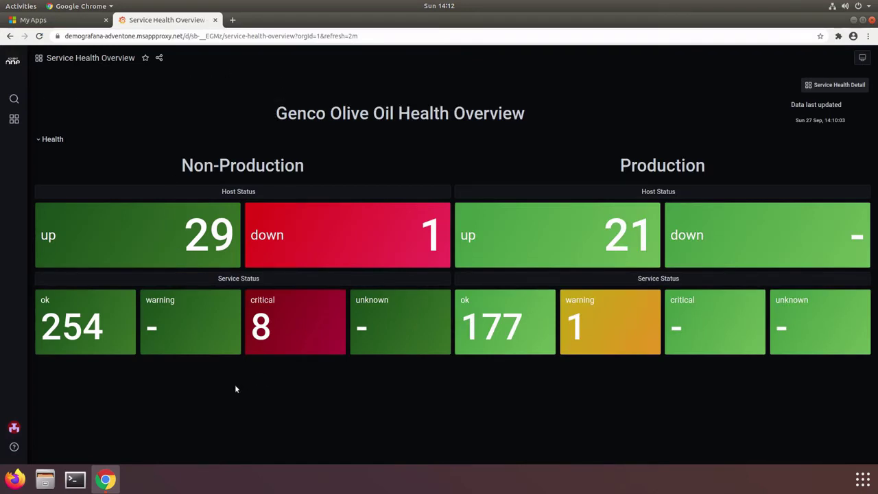
left_click(579, 318)
left_click(601, 340)
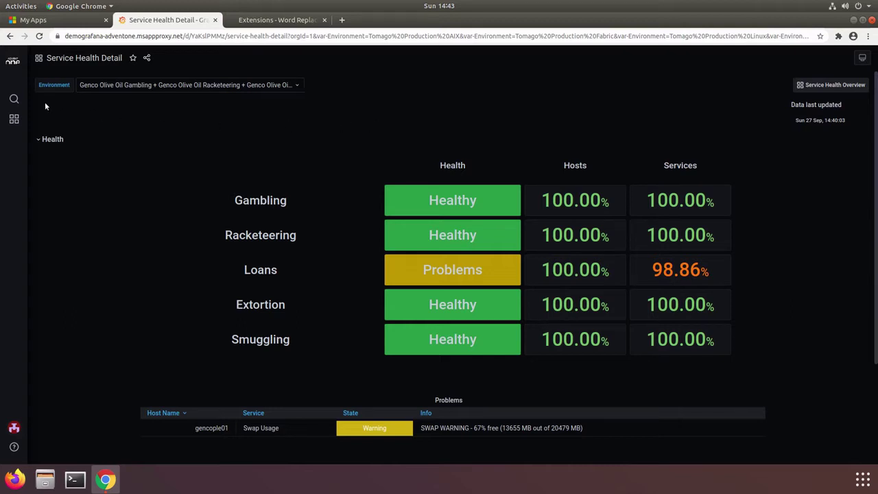
Open the Service Desk dashboard and review its Live View and Monthly Report View sections.
left_click(20, 98)
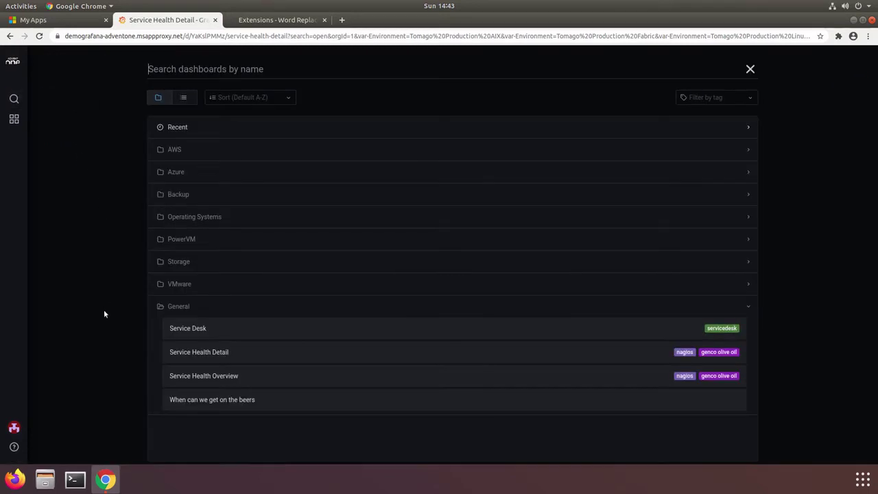
left_click(200, 330)
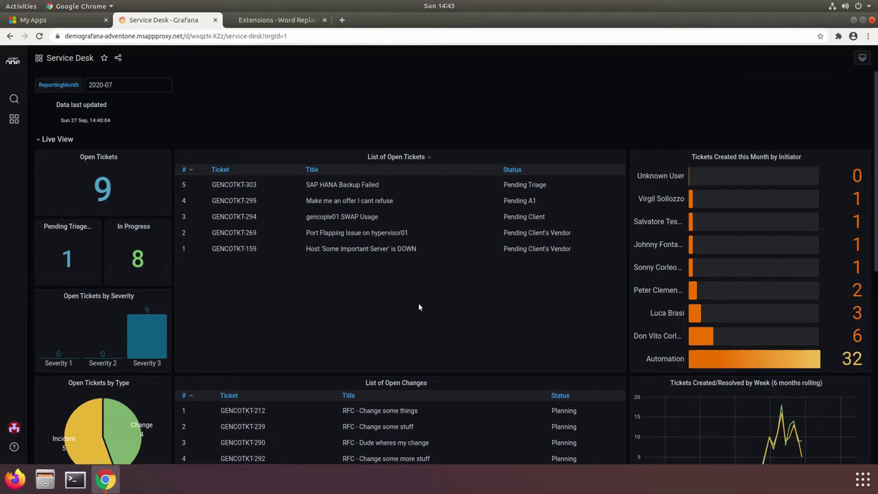
scroll(336, 315, "down", 1)
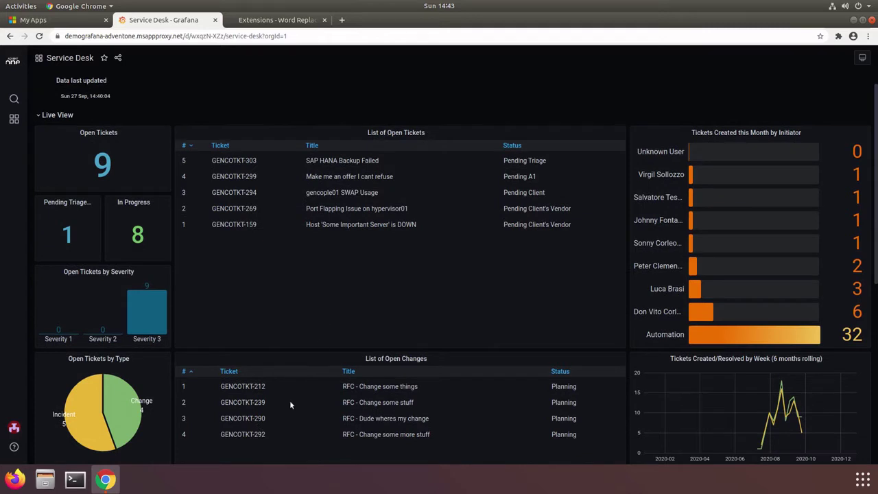
scroll(297, 310, "down", 5)
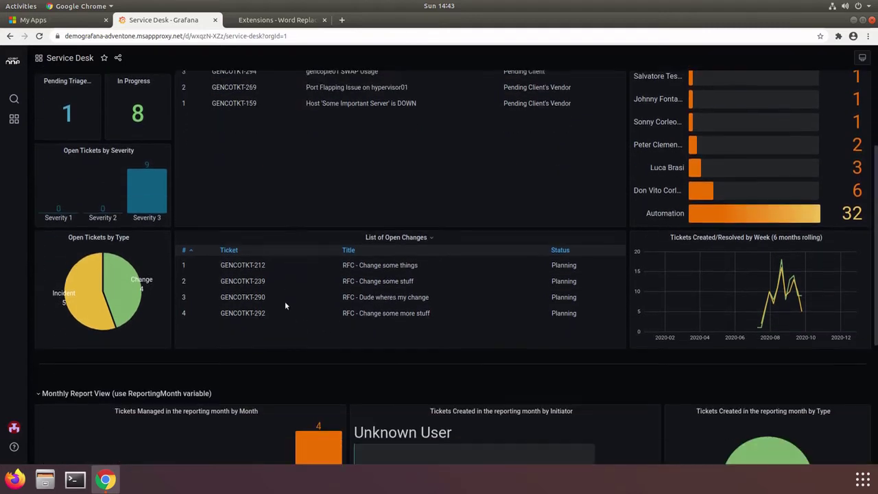
scroll(236, 293, "down", 2)
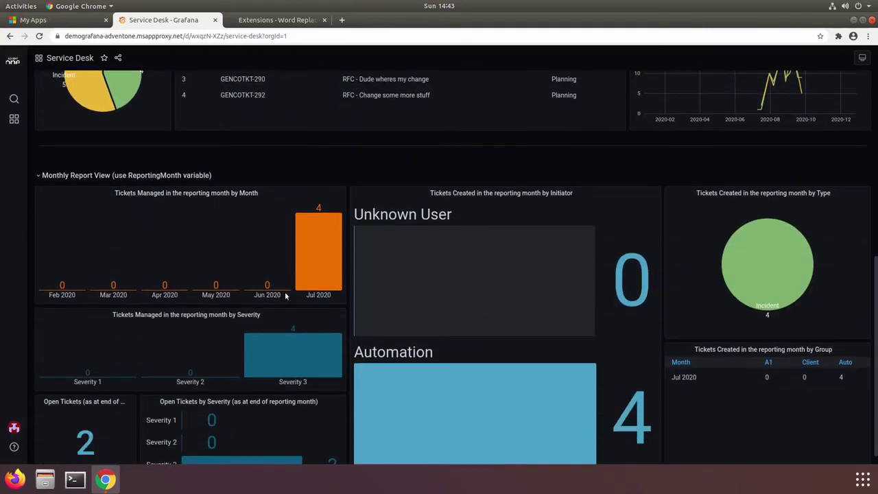
scroll(221, 260, "up", 10)
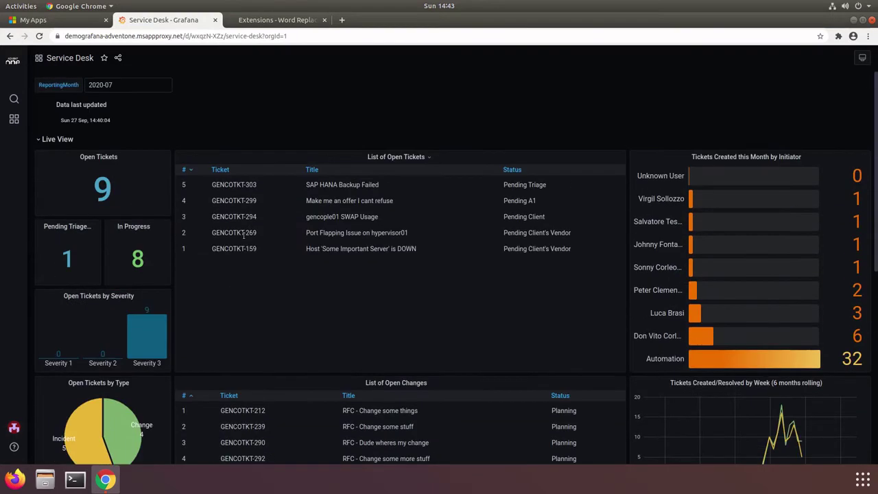
Browse the dashboards available in the AWS, Azure and Backup folders, collapsing each folder after viewing it.
mouse_move(14, 118)
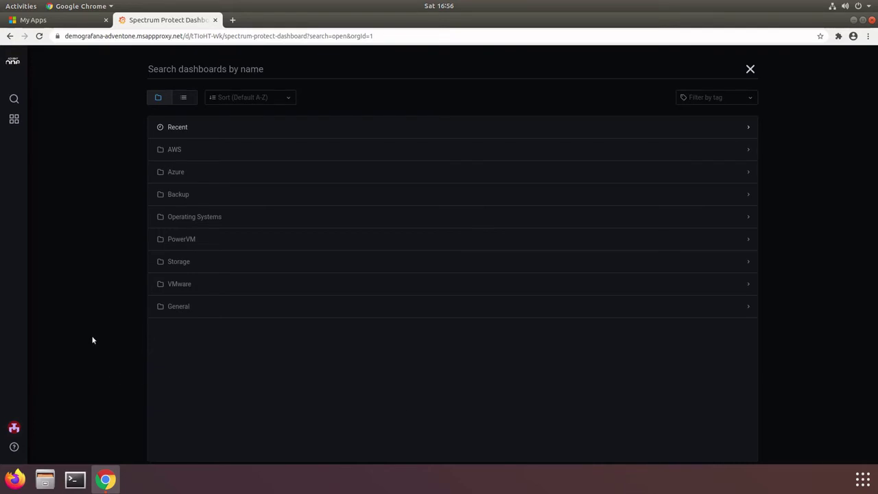
left_click(175, 148)
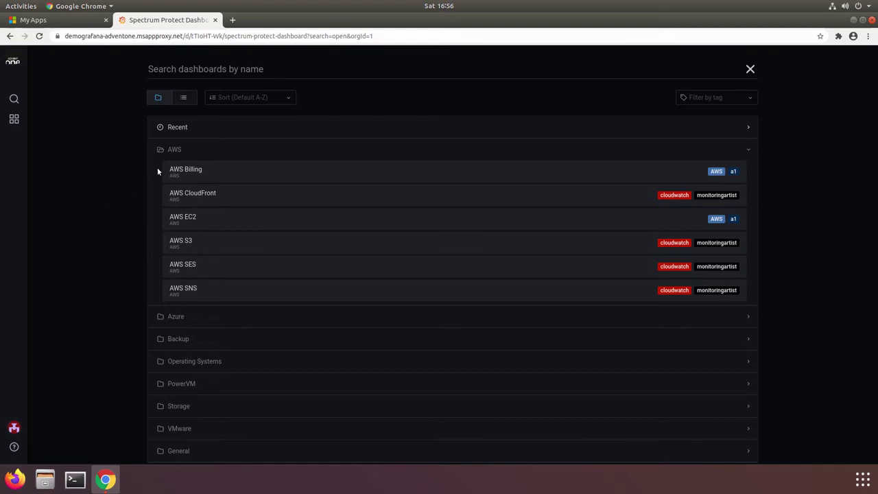
left_click(176, 150)
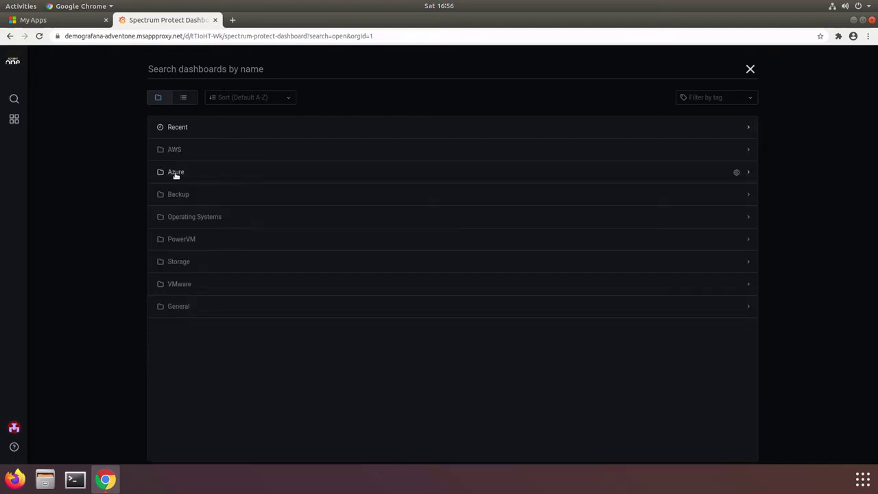
left_click(175, 173)
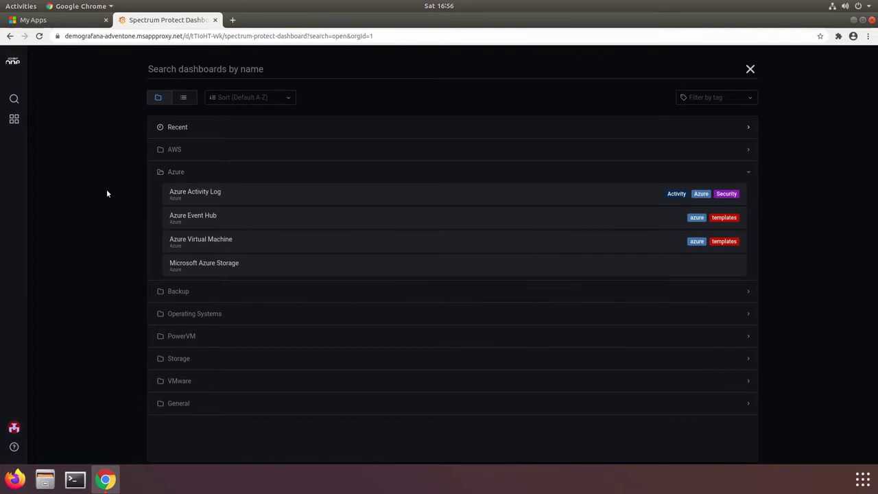
left_click(170, 173)
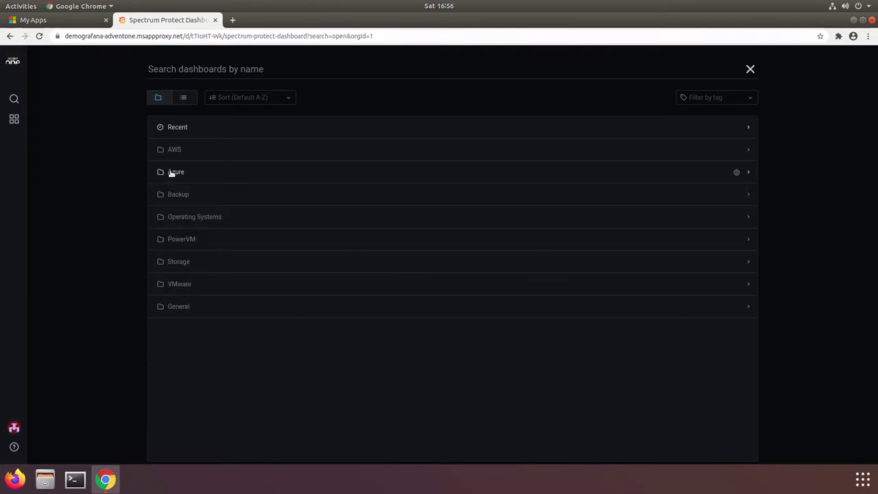
left_click(177, 195)
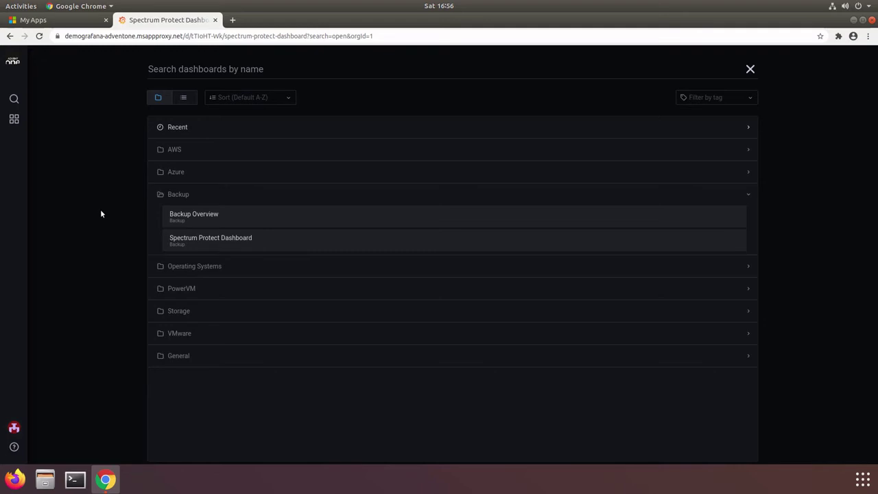
left_click(174, 197)
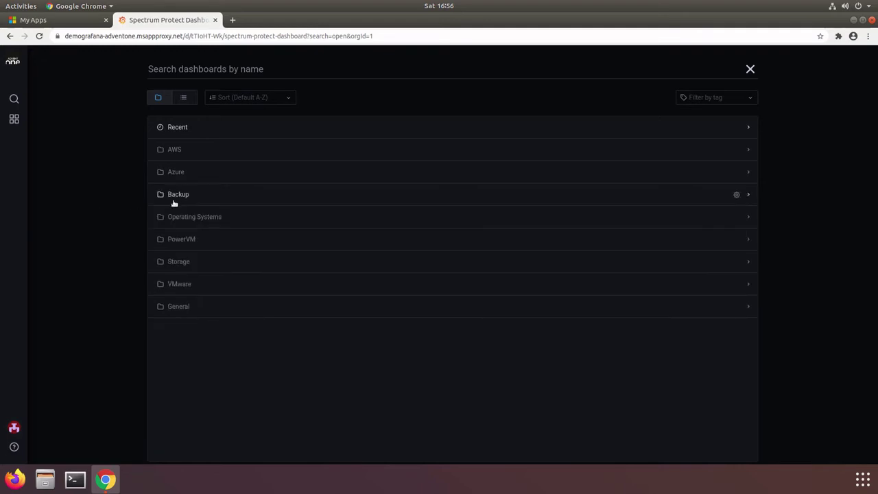
Browse the dashboards in the Operating Systems, PowerVM, Storage and VMware folders, collapsing each folder after viewing it.
left_click(198, 220)
left_click(172, 239)
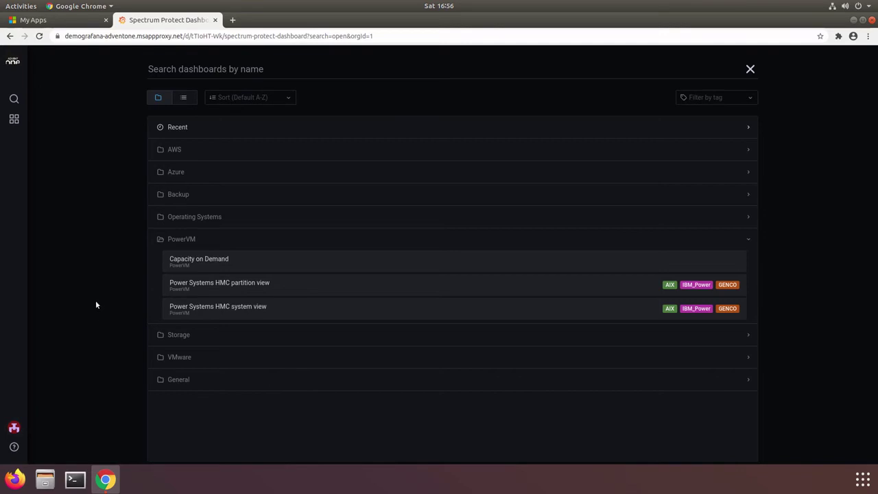
left_click(184, 243)
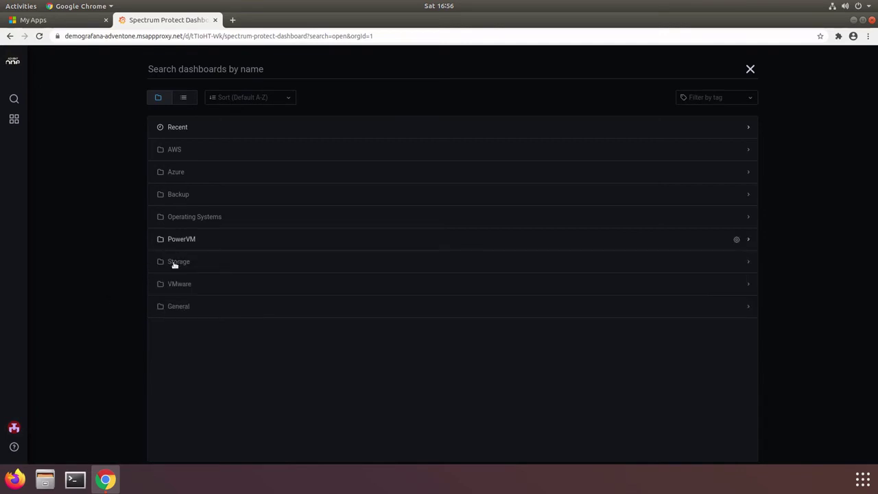
left_click(175, 263)
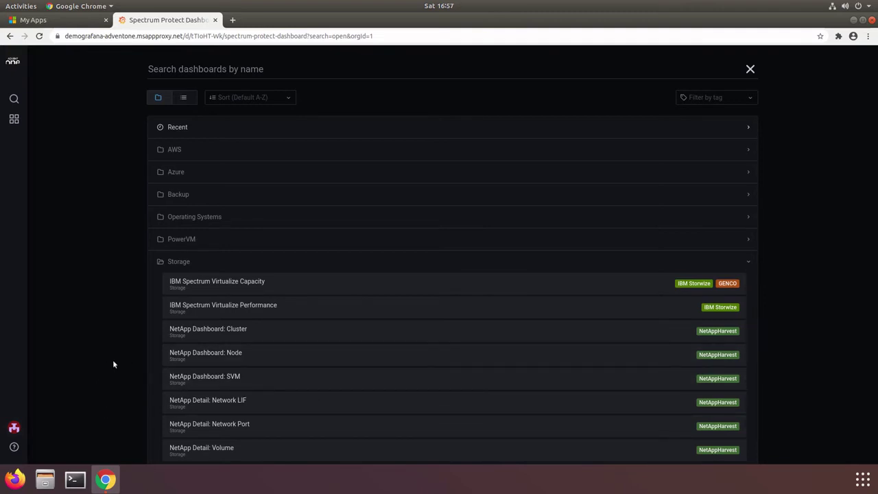
left_click(184, 266)
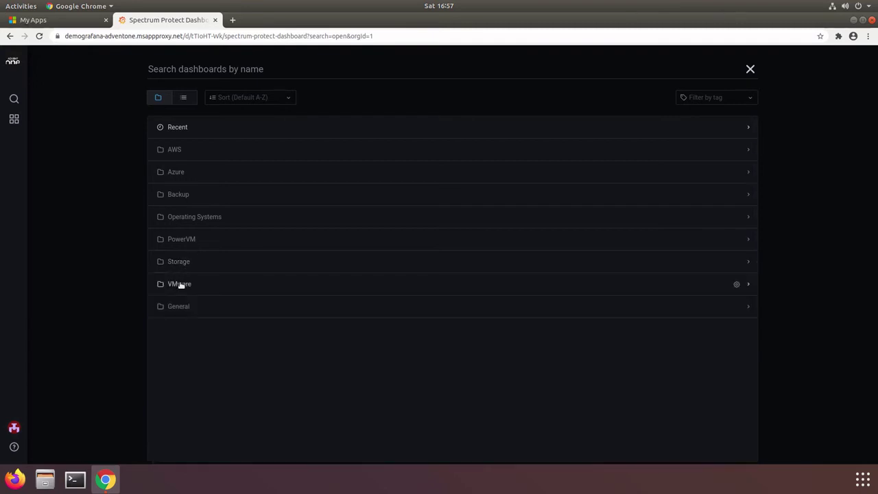
left_click(180, 284)
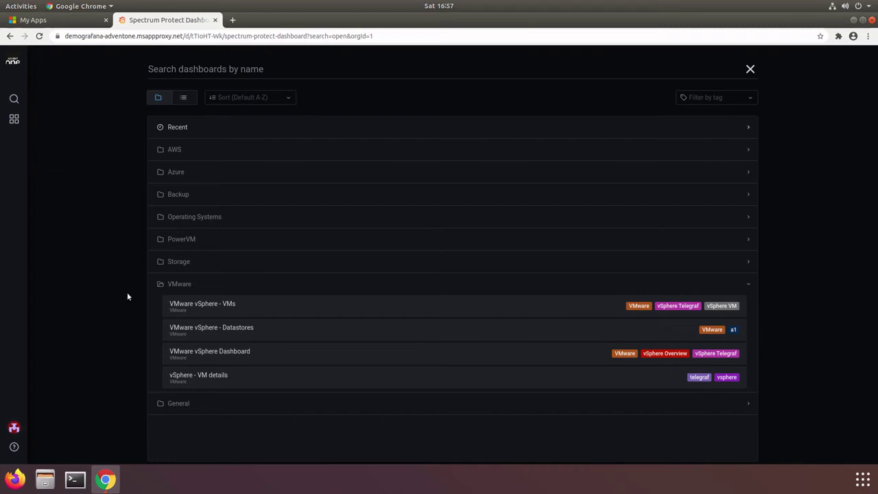
left_click(183, 284)
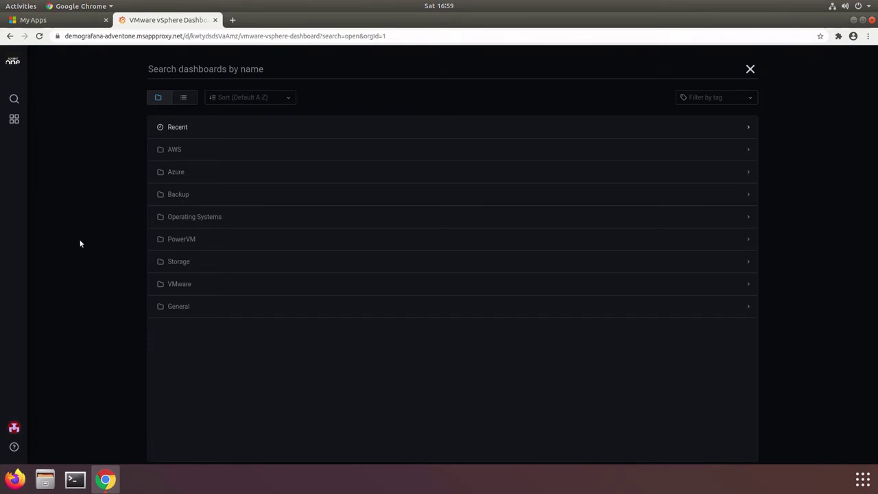
Open the VMware vSphere Dashboard from the VMware folder.
left_click(182, 285)
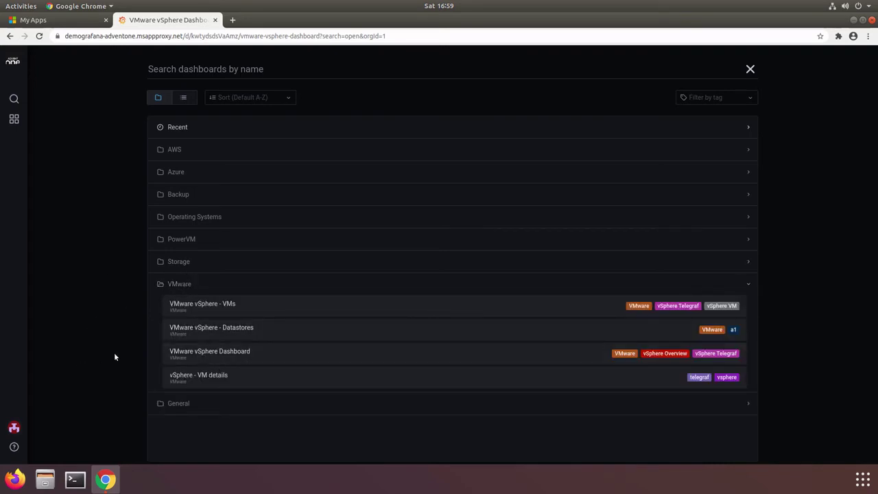
left_click(227, 351)
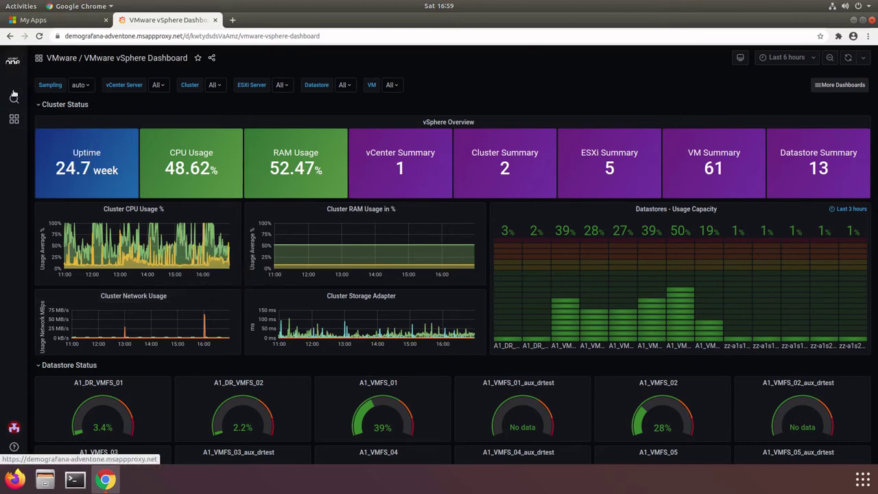
Open the AIX OS Metrics dashboard from the Operating Systems folder and look through its metric panels.
left_click(47, 102)
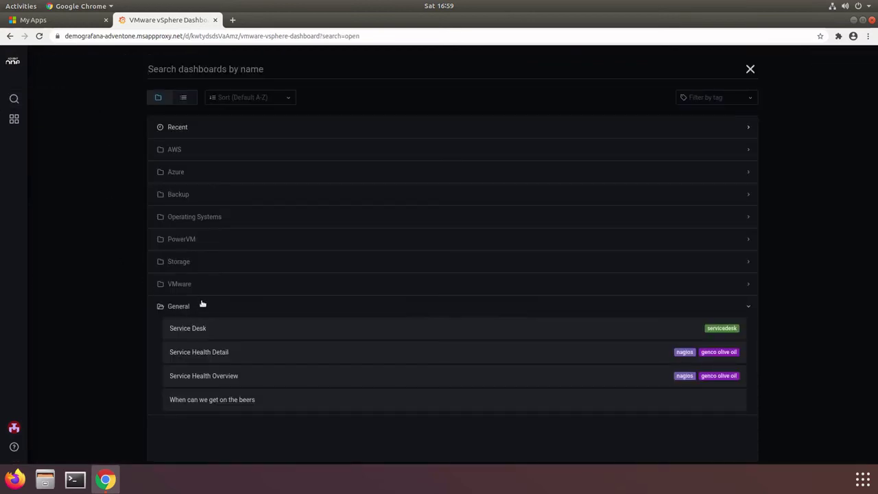
left_click(200, 305)
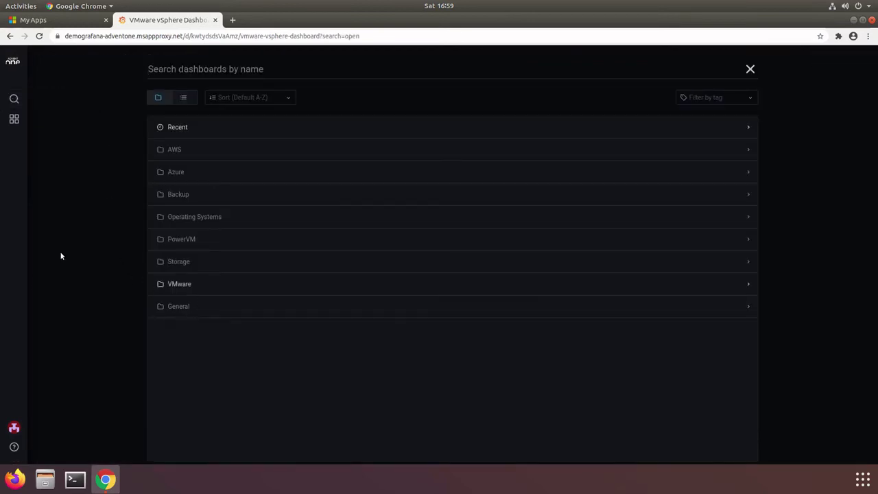
left_click(177, 218)
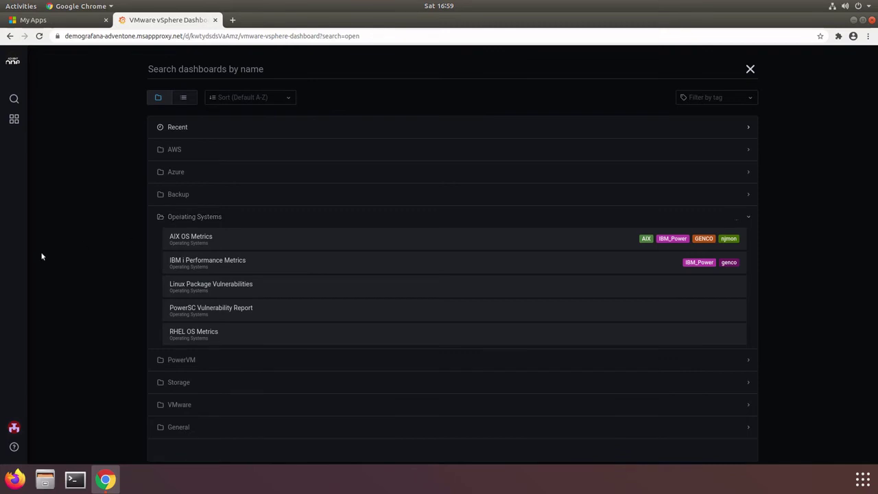
left_click(192, 238)
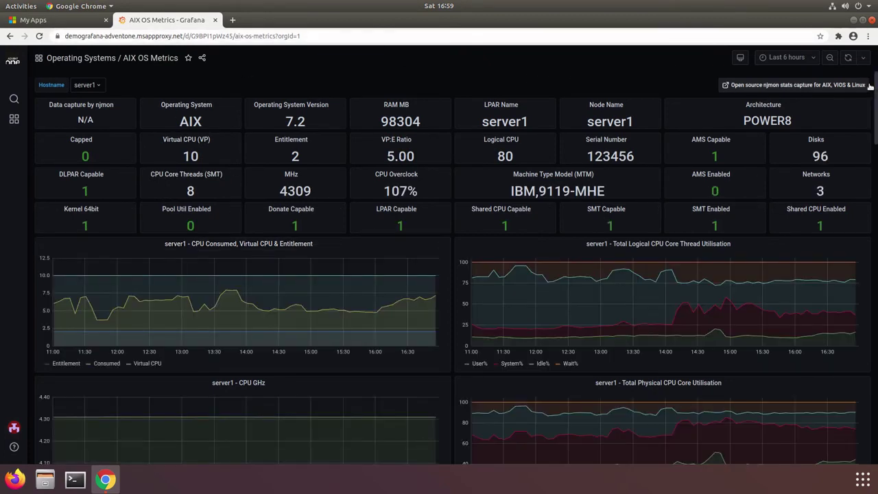
scroll(871, 137, "down", 3)
left_click_drag(877, 146, 876, 68)
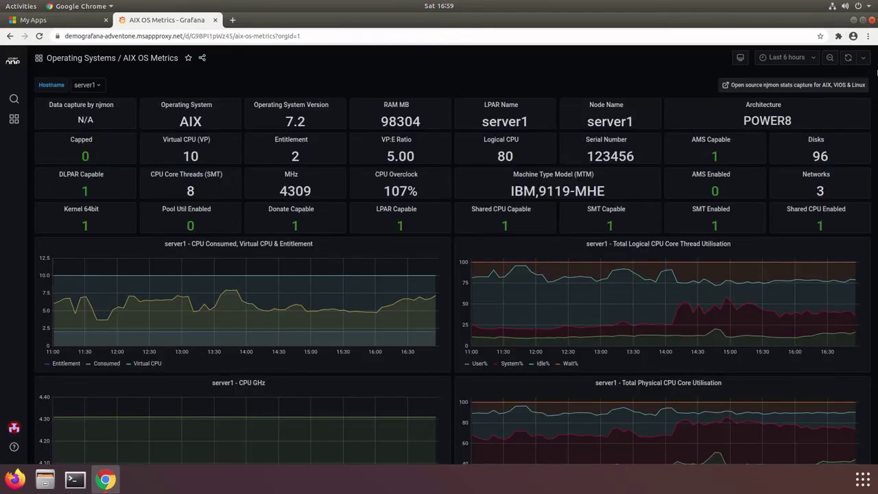
Open the IBM i Performance Metrics dashboard from the Operating Systems folder.
left_click(13, 98)
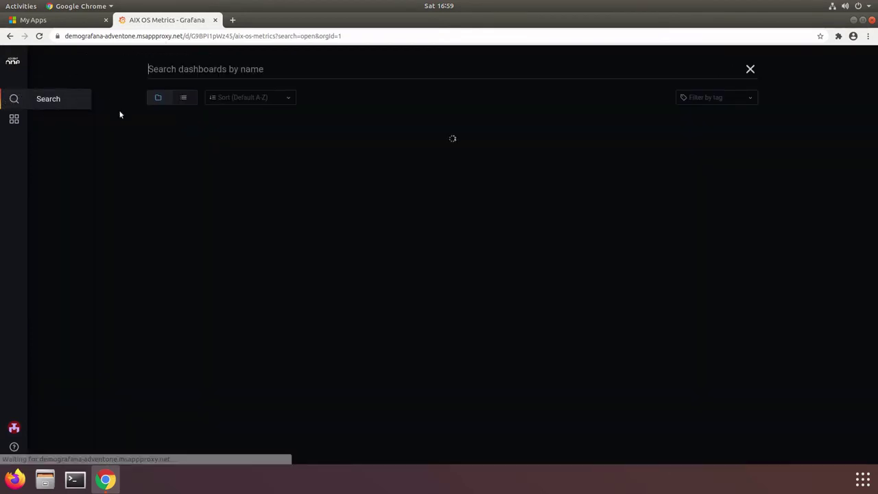
left_click(194, 305)
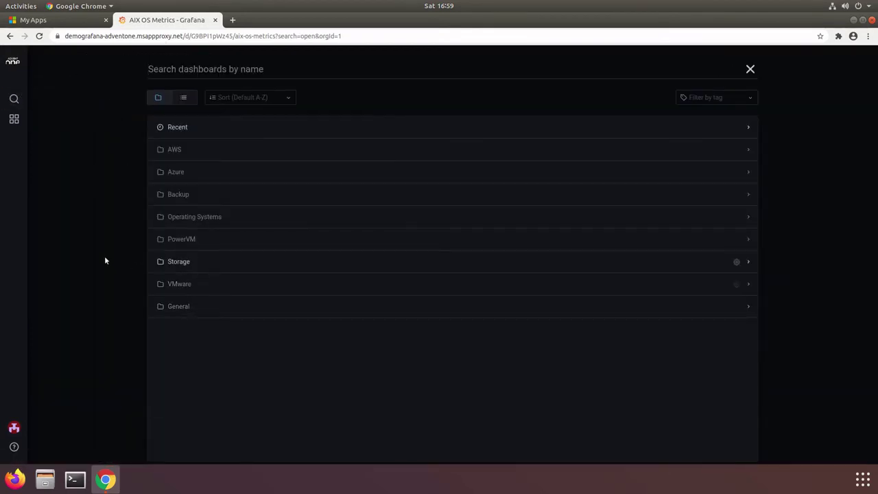
left_click(210, 220)
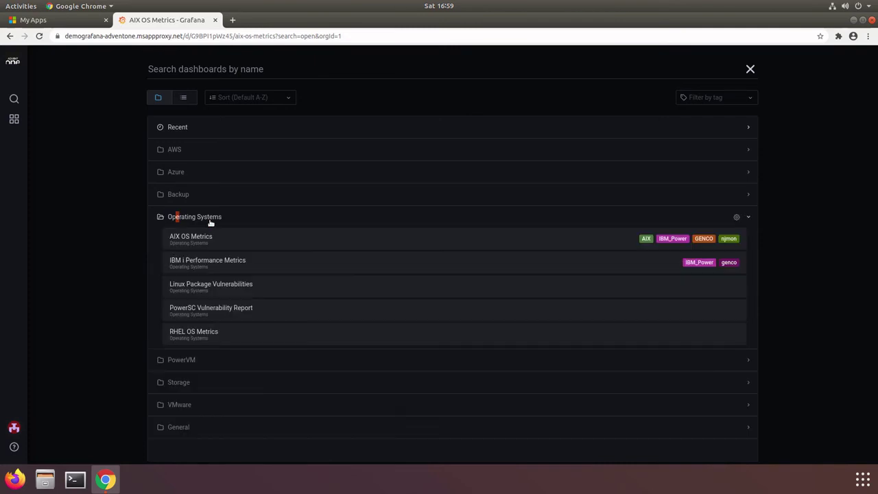
left_click(215, 260)
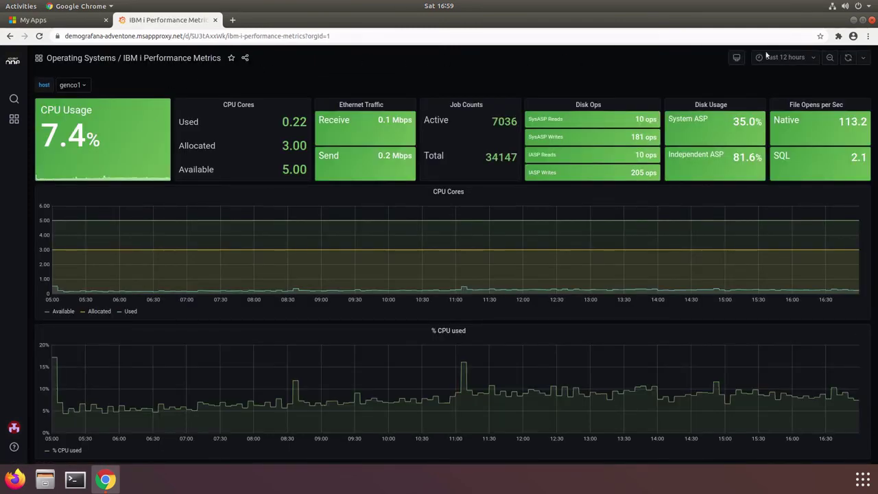
mouse_move(873, 84)
left_mouse_down()
mouse_move(869, 204)
mouse_move(872, 84)
left_mouse_up()
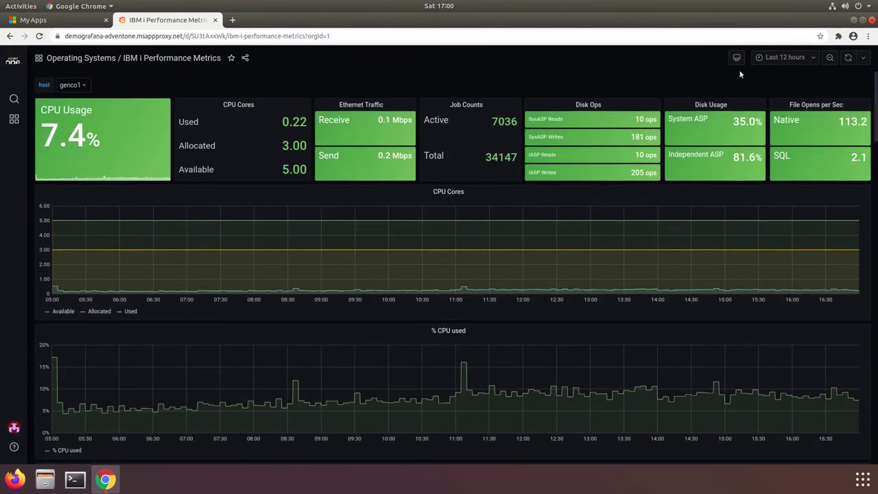
Review the quick time ranges offered for the IBM i Performance Metrics dashboard, leaving the selection as it is.
left_click(797, 59)
scroll(780, 161, "down", 4)
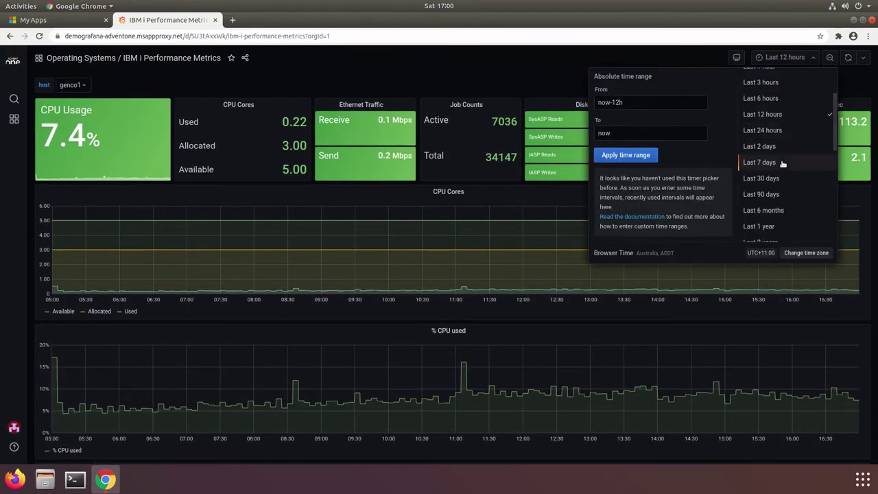
scroll(788, 164, "down", 2)
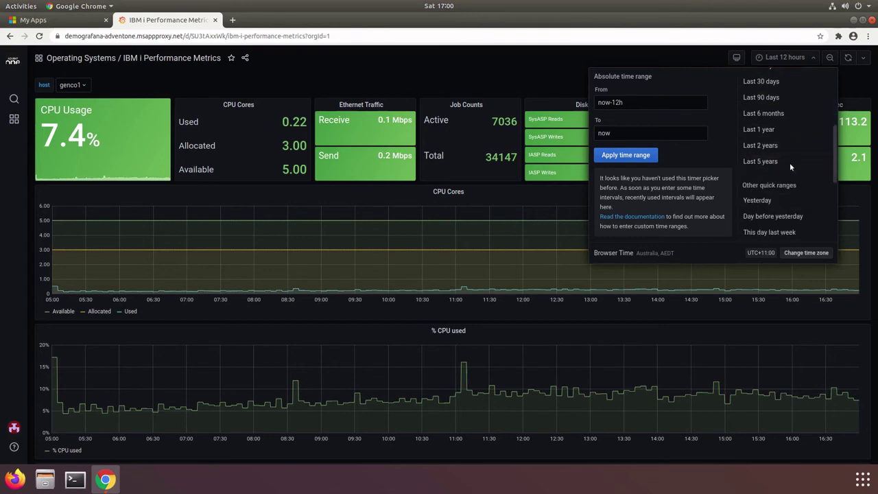
left_click(418, 75)
Open the RHEL OS Metrics dashboard from the Operating Systems folder and look through its CPU, process, memory and paging panels.
left_click(14, 99)
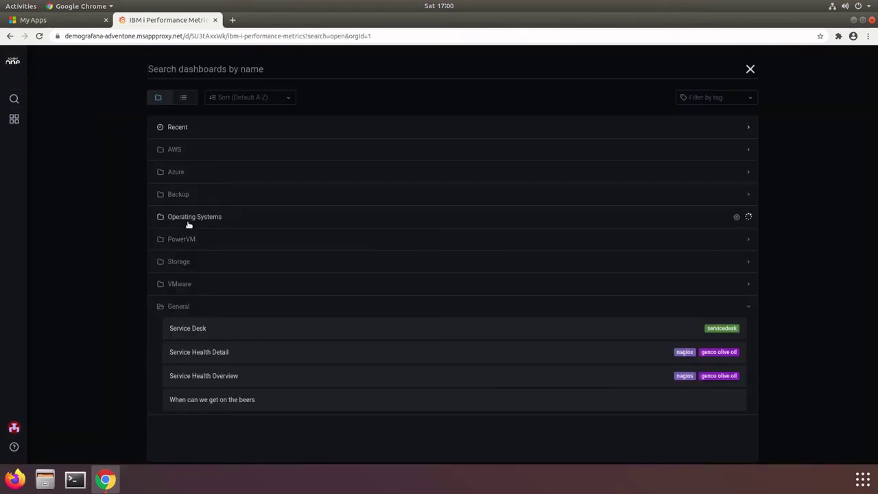
left_click(189, 221)
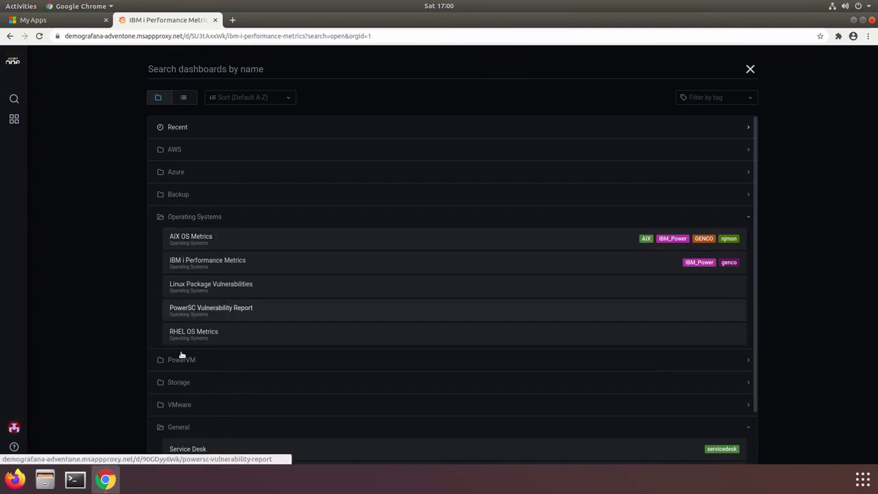
left_click(195, 334)
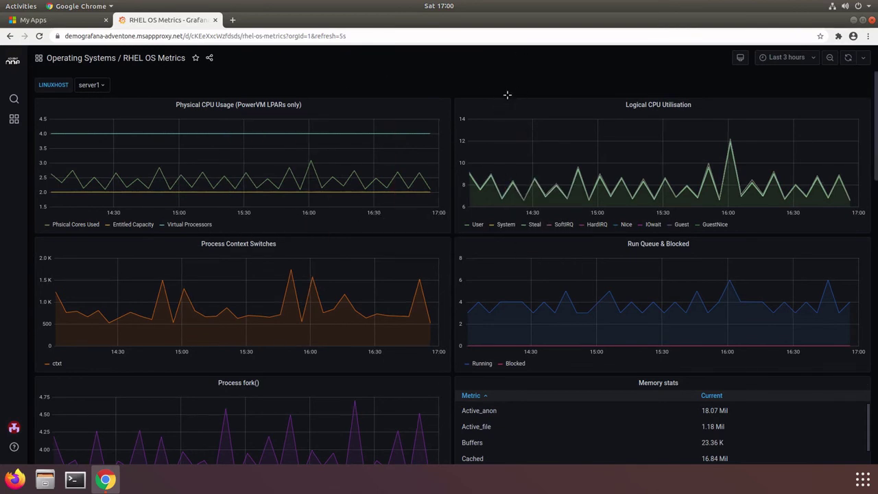
scroll(506, 96, "down", 3)
scroll(433, 178, "down", 2)
scroll(432, 178, "down", 2)
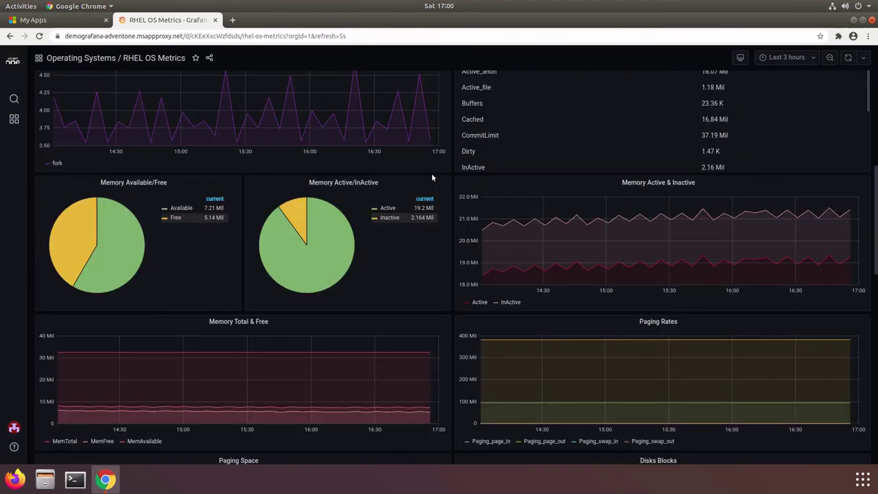
scroll(430, 176, "down", 4)
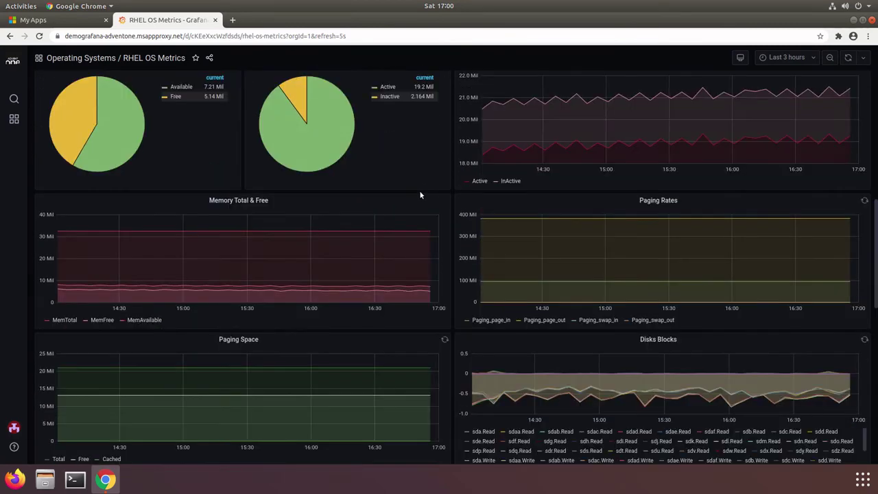
scroll(396, 164, "up", 7)
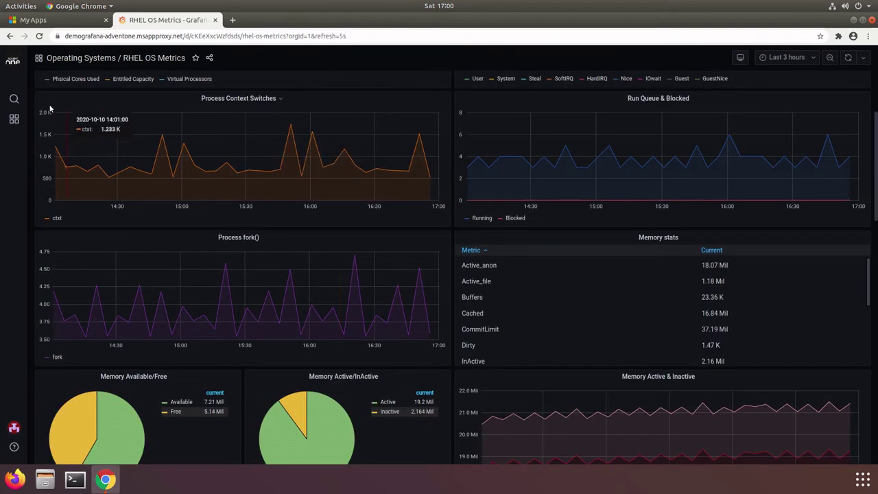
Open the IBM Spectrum Virtualize Performance dashboard from the Storage folder and look through its vDisk, cache, CPU and mDisk charts.
left_click(14, 99)
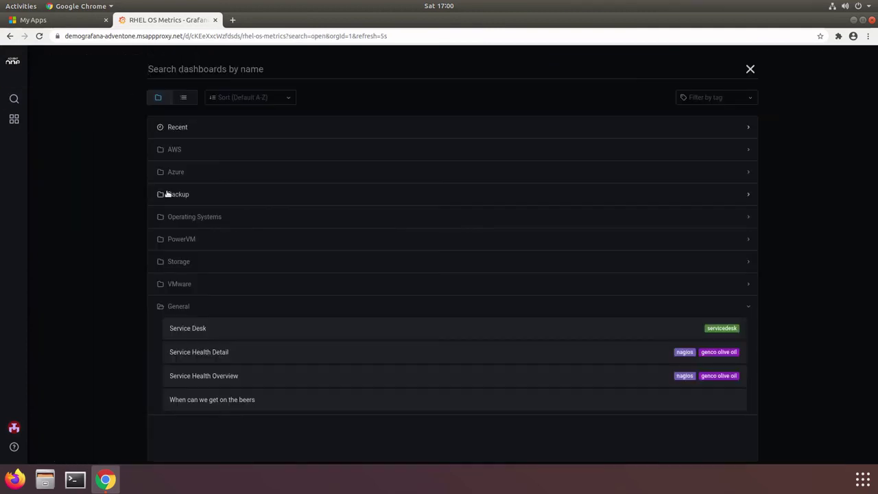
left_click(194, 308)
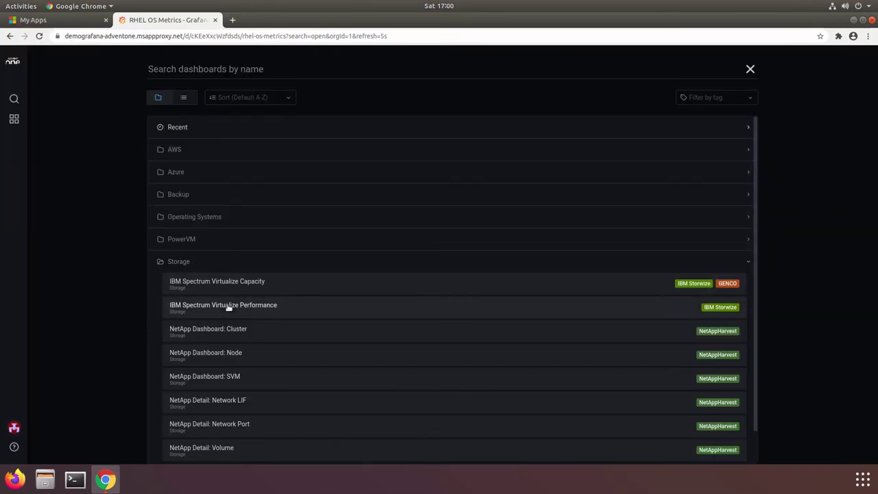
left_click(229, 307)
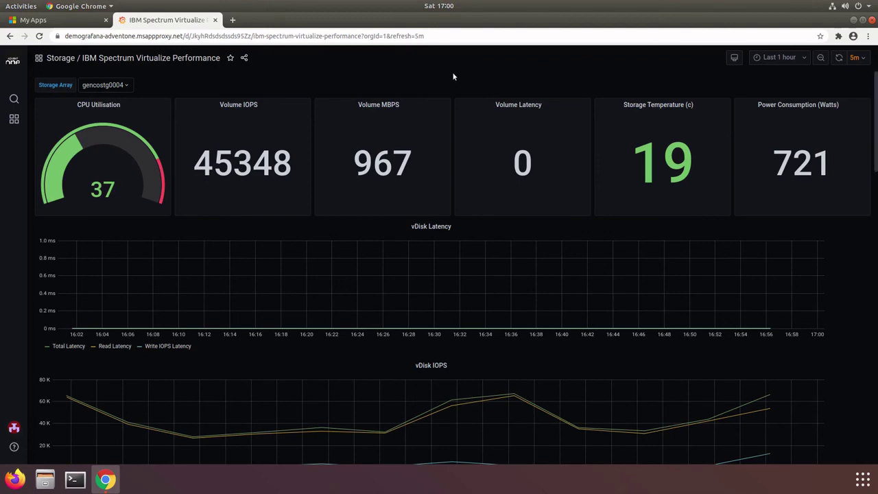
scroll(459, 138, "down", 4)
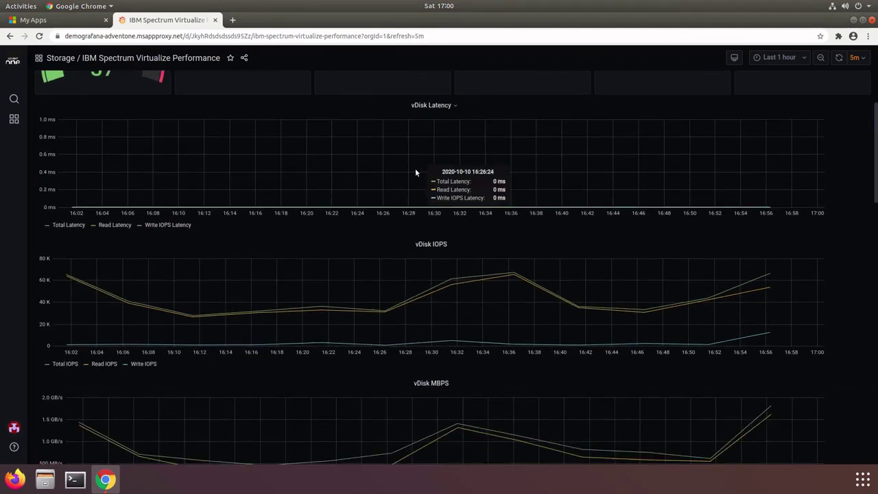
scroll(413, 172, "down", 5)
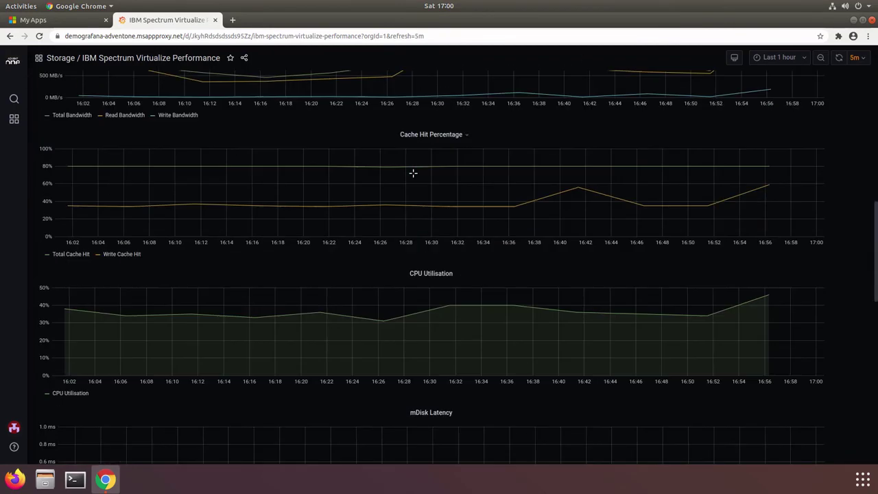
scroll(336, 201, "up", 4)
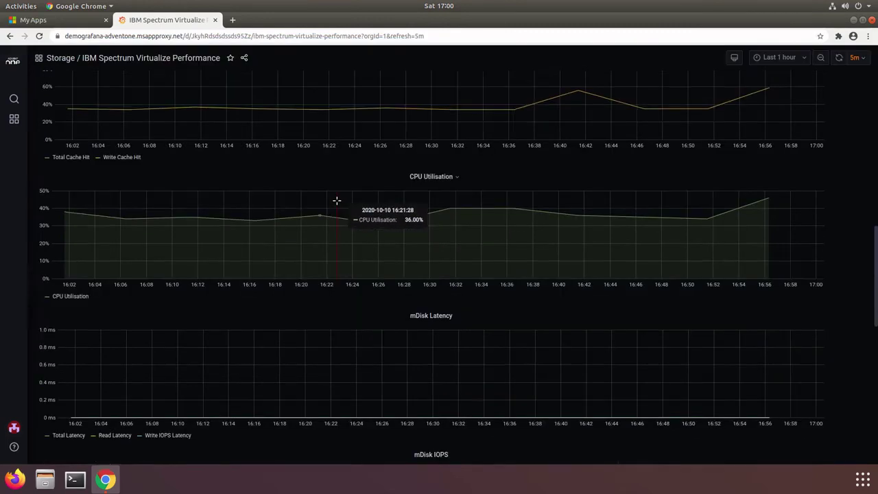
scroll(336, 179, "up", 10)
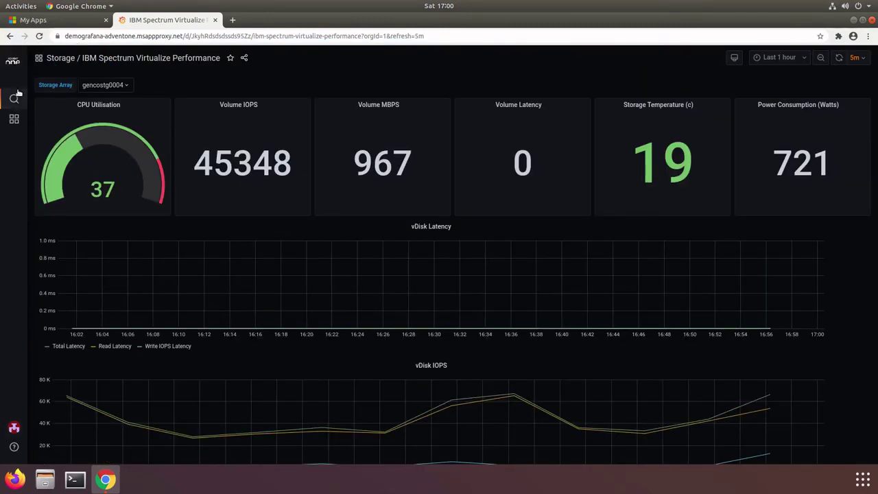
Open the NetApp Dashboard: Cluster from the Storage folder.
left_click(15, 99)
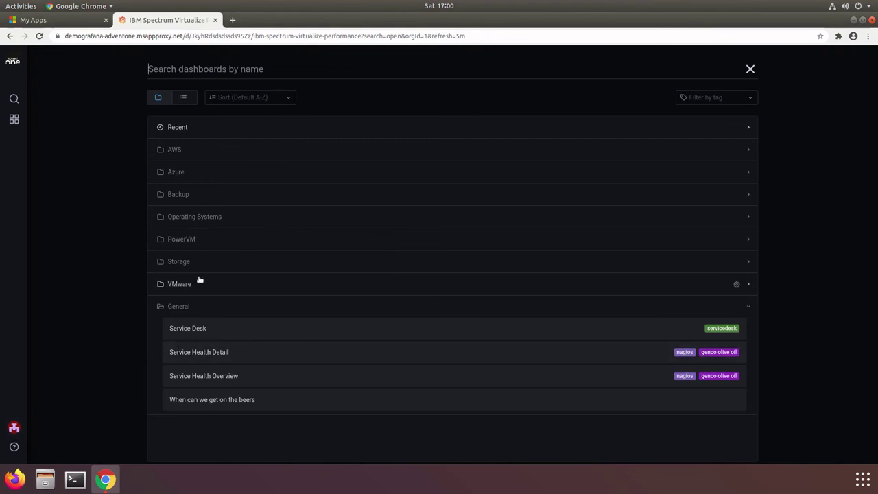
left_click(196, 281)
left_click(188, 264)
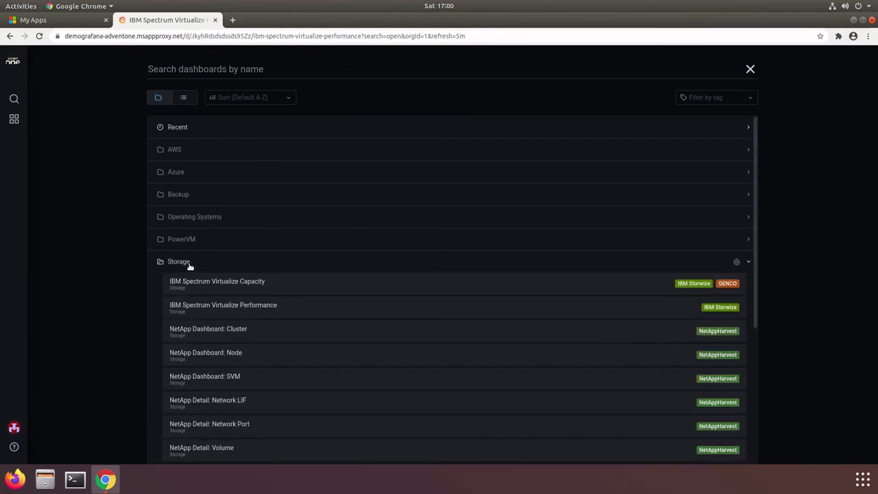
scroll(205, 314, "down", 1)
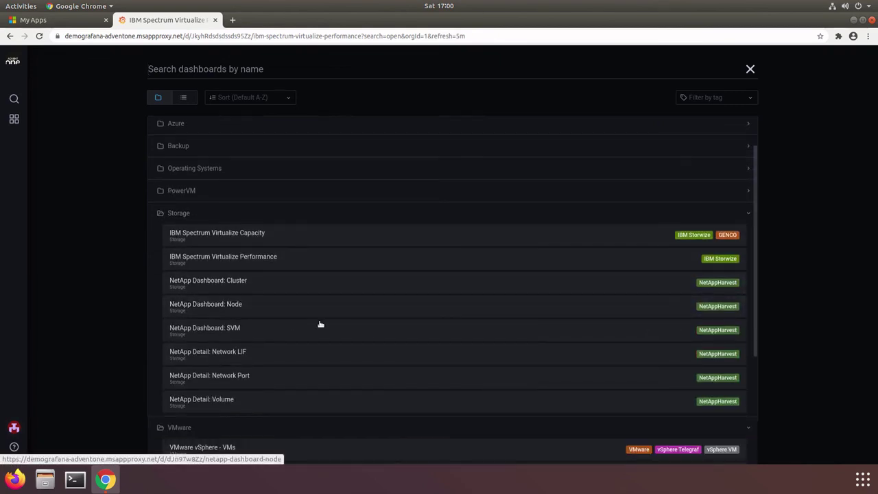
left_click(245, 288)
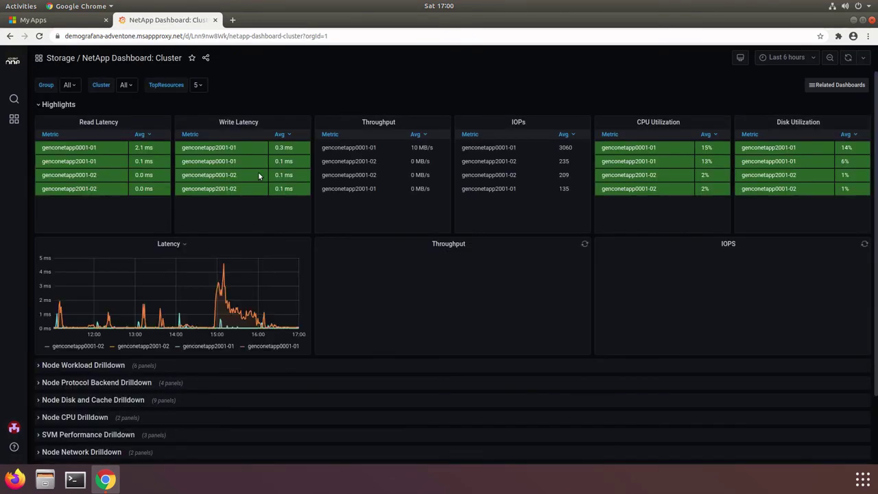
Expand the Node Workload Drilldown section and examine its read latency, data and IOPS charts alongside the highlights.
left_click(68, 365)
scroll(227, 302, "down", 1)
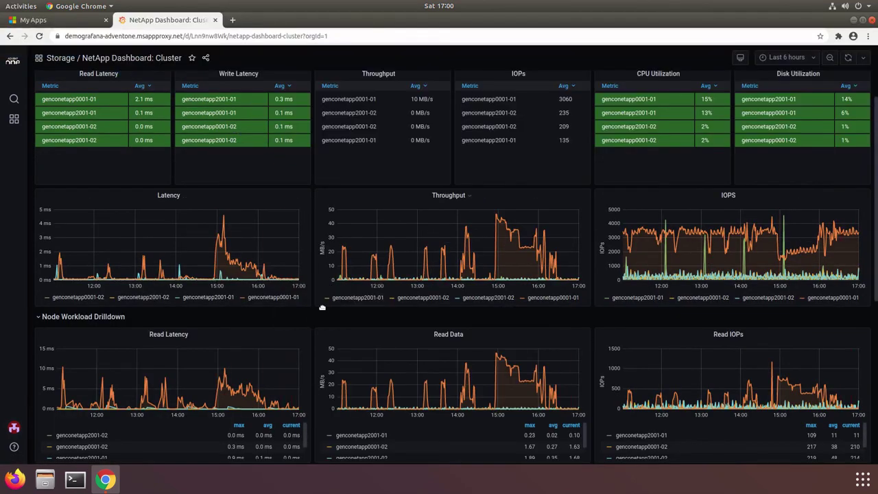
scroll(273, 329, "down", 2)
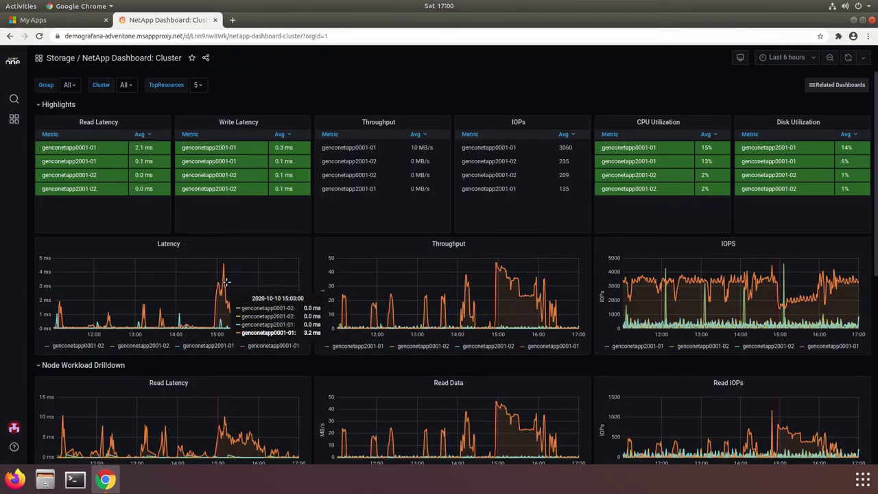
scroll(247, 305, "up", 3)
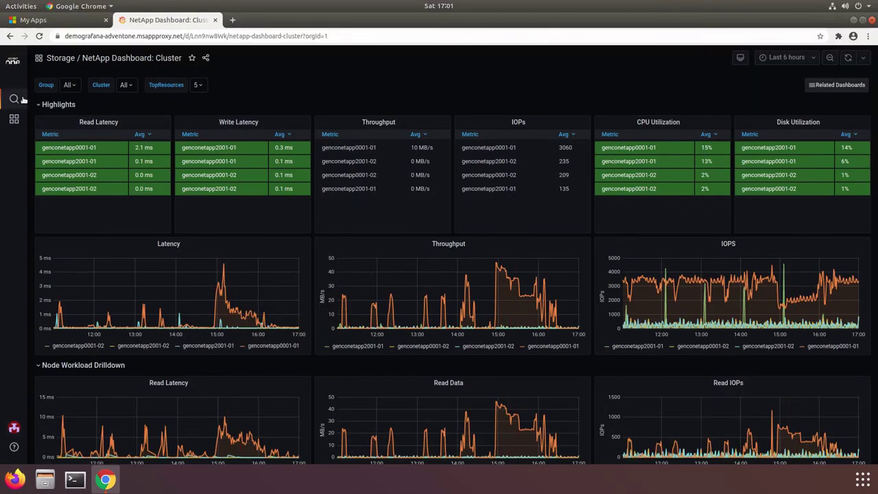
Return to the dashboard folder list and collapse the General folder.
left_click(21, 99)
left_click(198, 310)
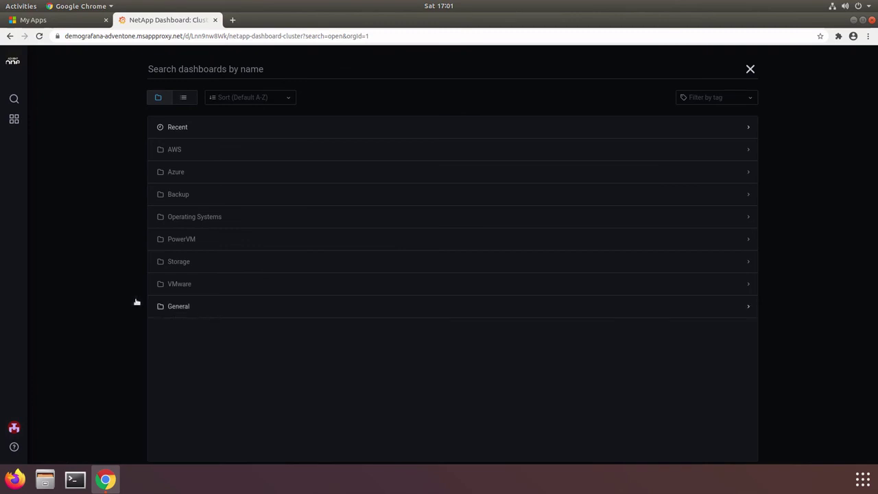